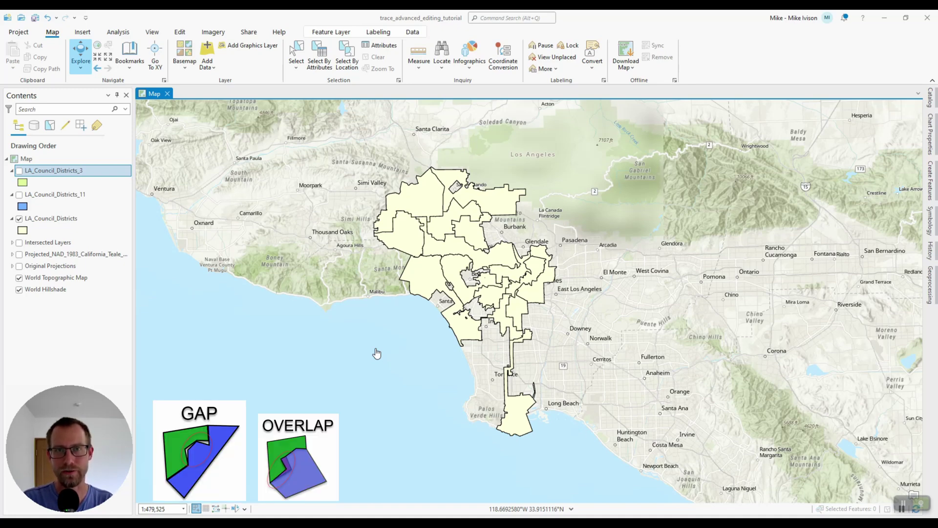
- Pan the council districts map to reposition the view
drag(415, 314, 446, 309)
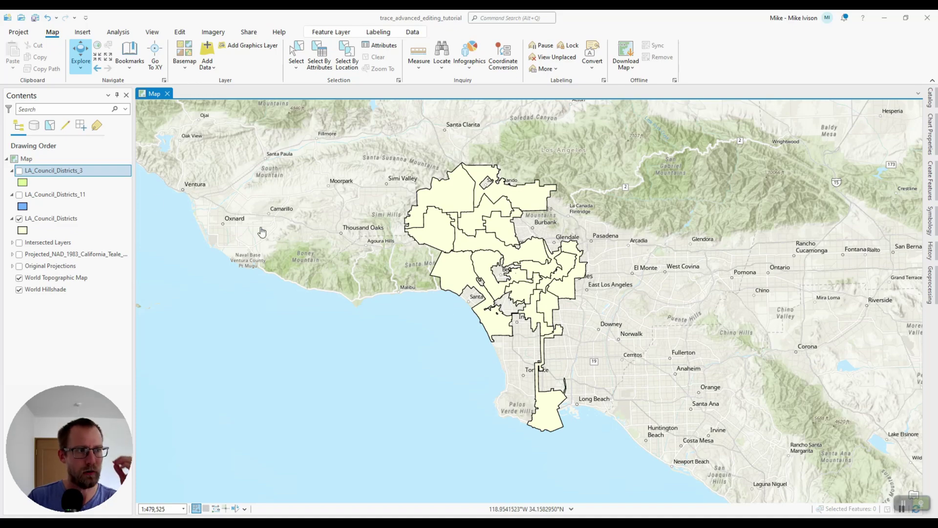
- Turn on districts 11 and 3 and pan along their shared border
click(19, 194)
click(19, 170)
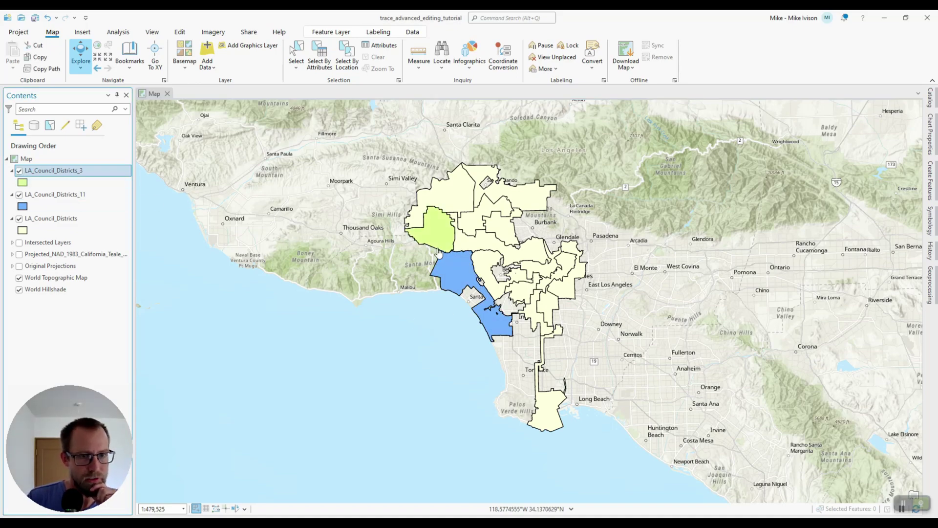
scroll(445, 256, up, 2)
scroll(445, 256, up, 2)
scroll(444, 256, up, 2)
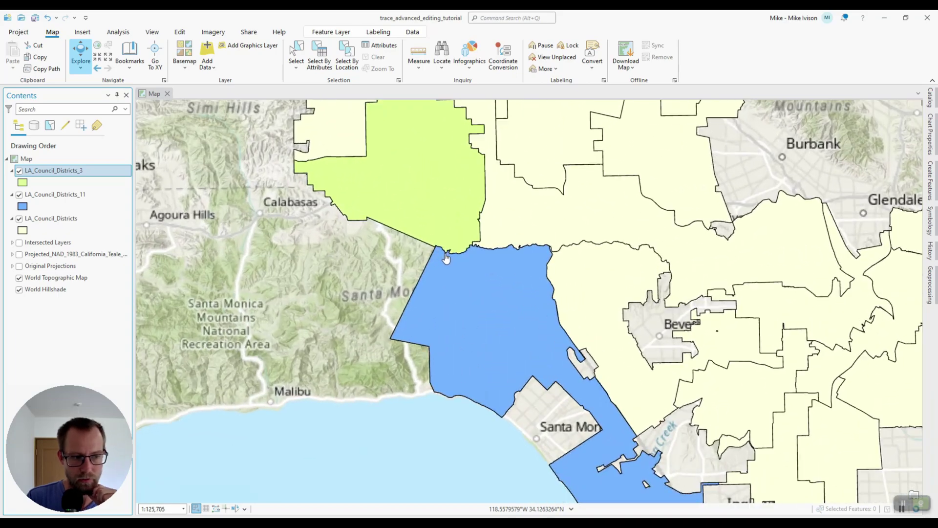
scroll(445, 258, up, 2)
scroll(445, 258, up, 2)
scroll(454, 257, up, 2)
scroll(458, 242, up, 2)
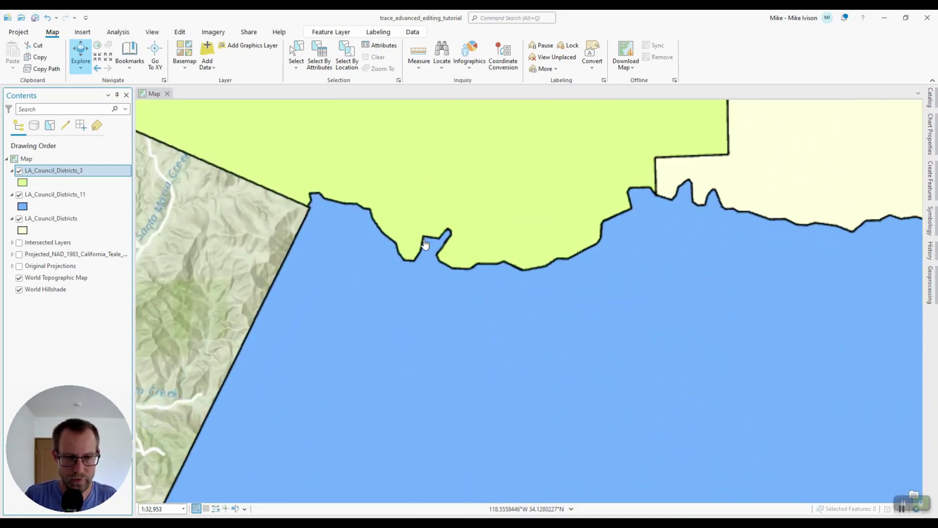
scroll(462, 233, up, 2)
scroll(462, 232, up, 1)
scroll(457, 263, up, 1)
scroll(477, 256, up, 1)
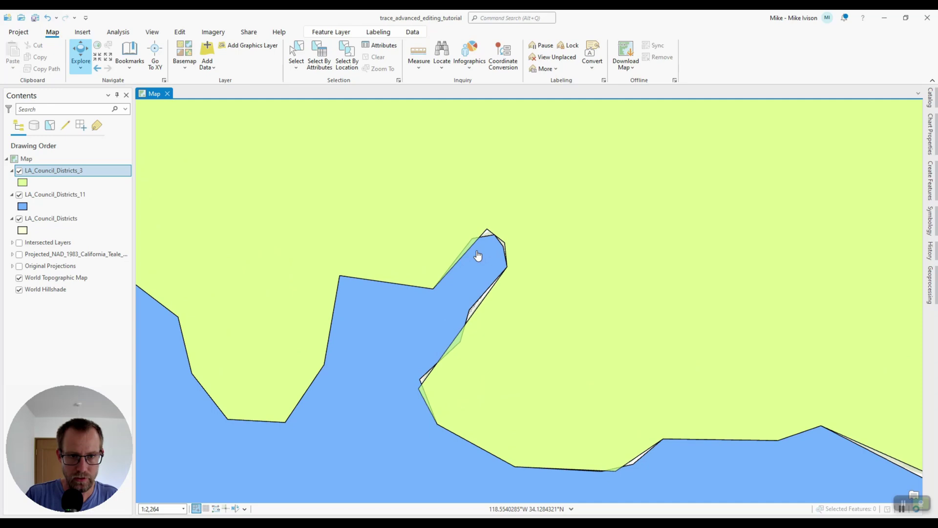
scroll(479, 256, up, 1)
scroll(469, 264, up, 1)
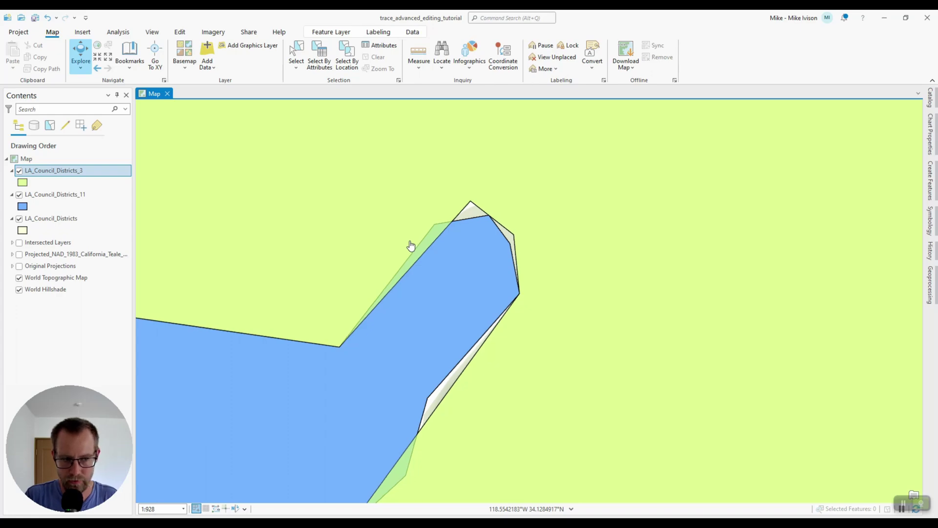
scroll(402, 244, down, 3)
scroll(388, 252, up, 1)
scroll(496, 283, up, 1)
scroll(371, 269, up, 1)
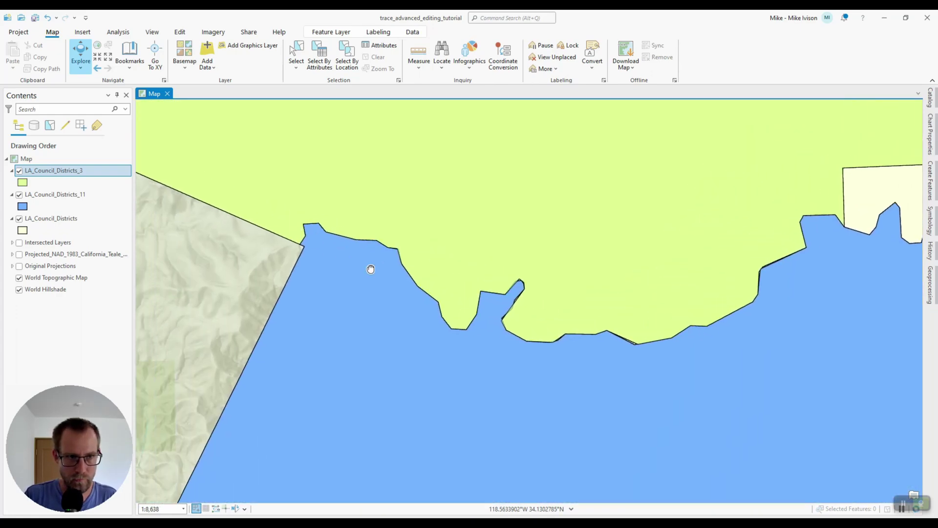
scroll(393, 276, up, 1)
scroll(331, 252, up, 1)
scroll(624, 331, up, 1)
scroll(726, 369, up, 1)
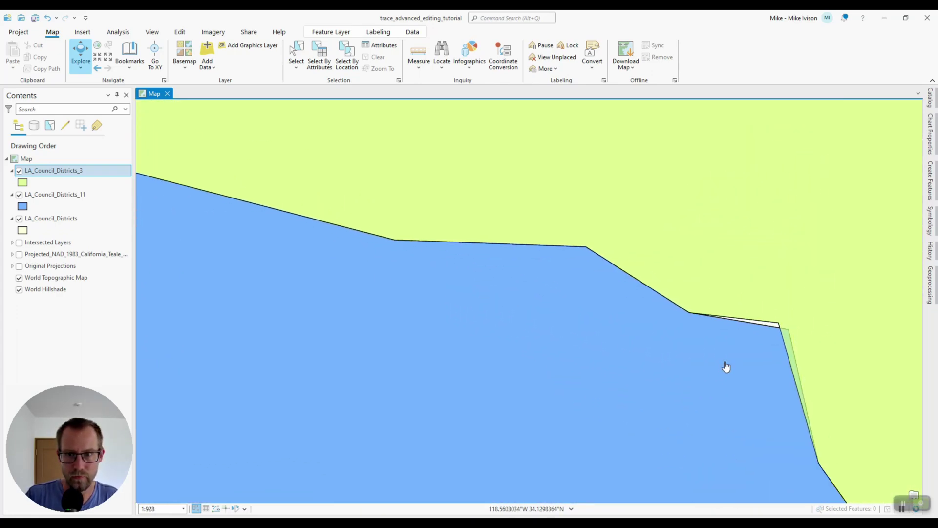
scroll(644, 320, up, 1)
drag(644, 320, 467, 190)
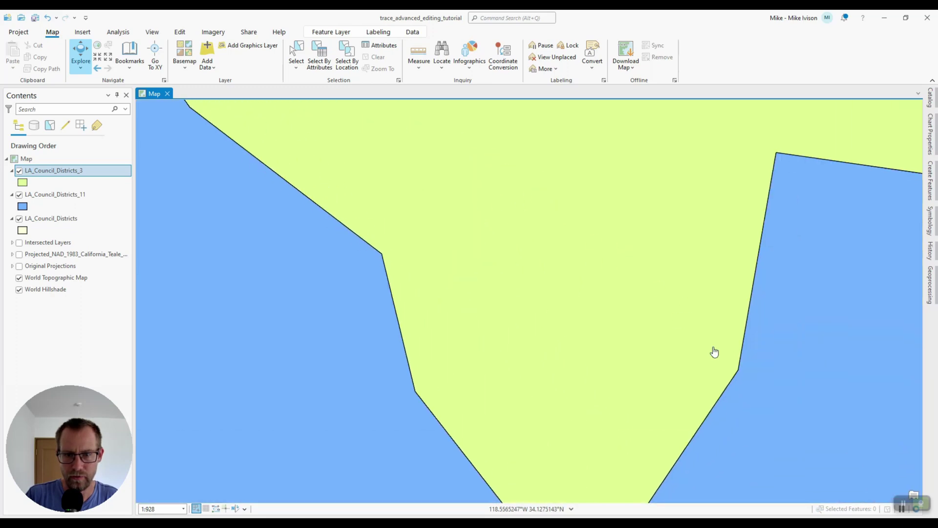
mouse_move(713, 350)
mouse_down()
mouse_move(682, 251)
mouse_move(561, 356)
mouse_move(616, 387)
mouse_move(787, 340)
mouse_move(756, 220)
mouse_move(593, 230)
mouse_move(697, 251)
mouse_move(621, 247)
mouse_move(383, 195)
mouse_up()
scroll(384, 196, down, 2)
- Centre the view on the polygon corner and hide the LA_Council_Districts layer
mouse_move(508, 278)
mouse_down()
mouse_move(415, 222)
mouse_move(592, 287)
mouse_up()
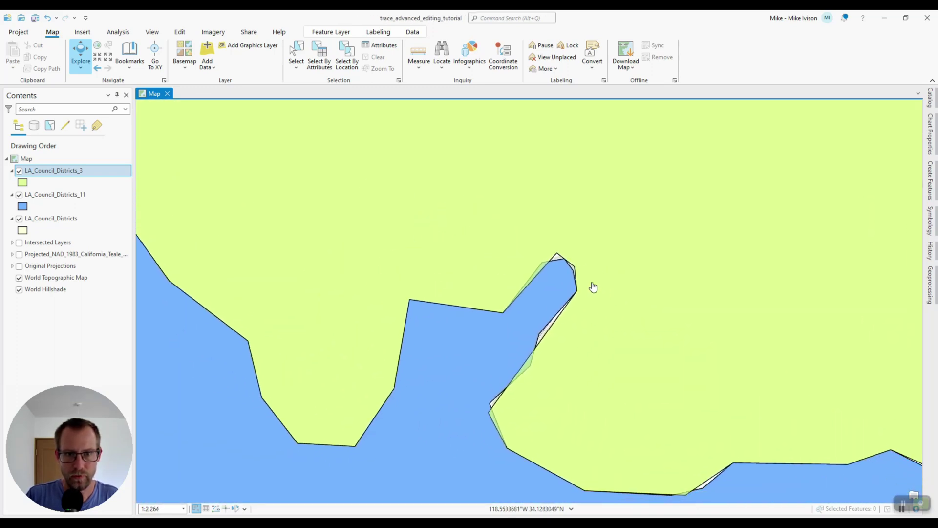
scroll(579, 277, up, 2)
scroll(597, 268, up, 2)
scroll(589, 272, up, 2)
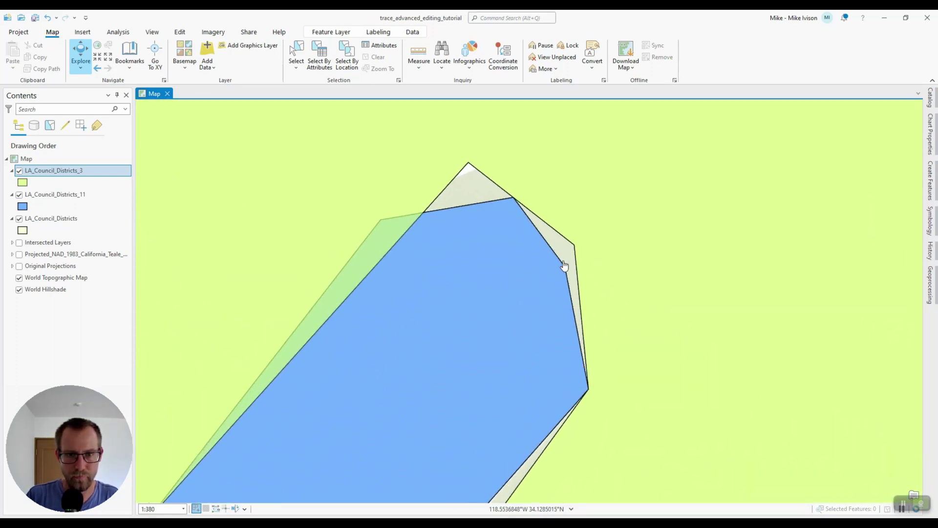
drag(560, 273, 513, 262)
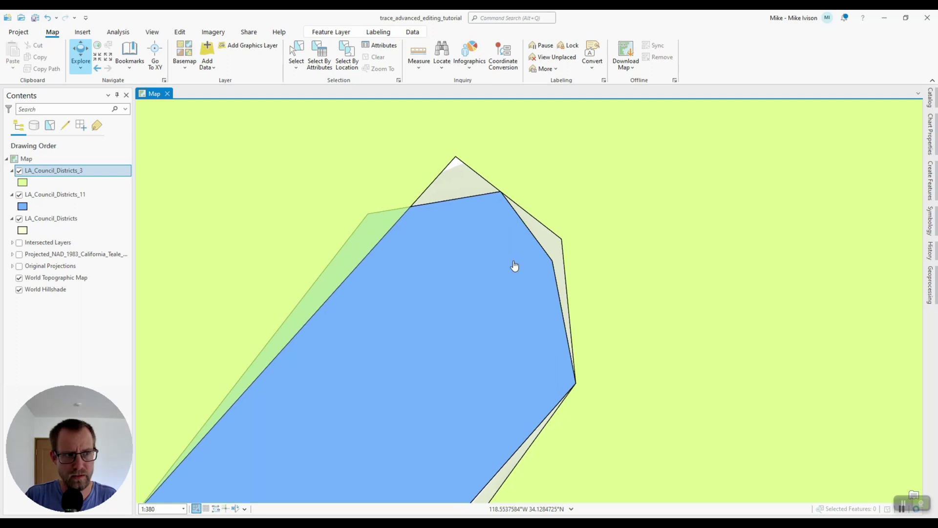
click(19, 219)
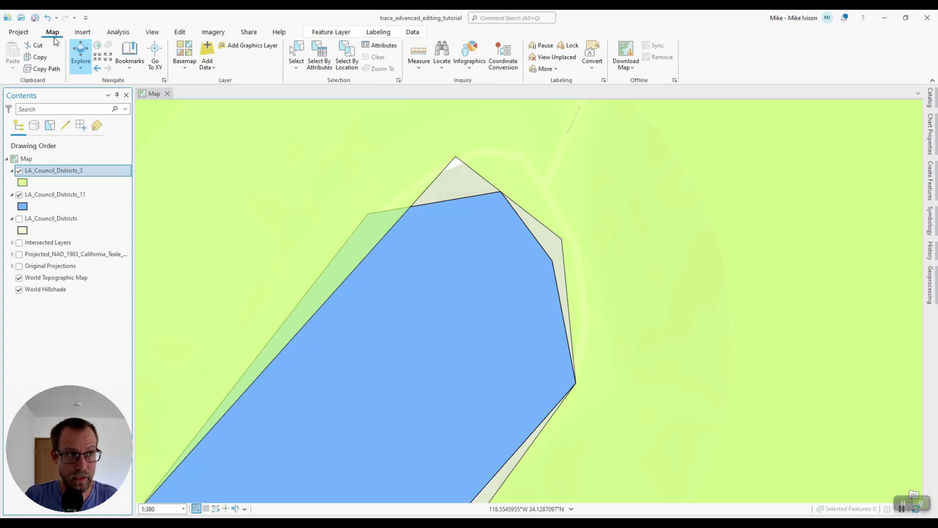
- Launch Align Features from the Edit tab's tools gallery
click(181, 33)
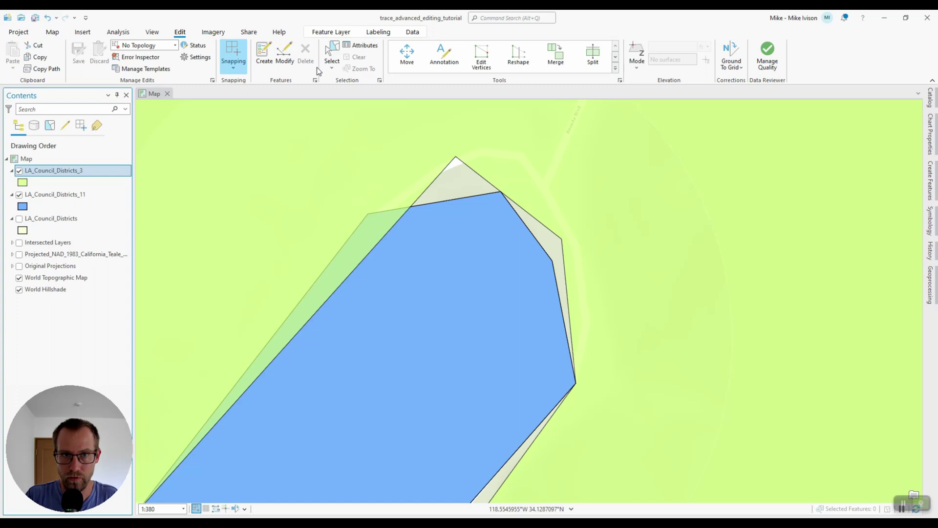
click(617, 70)
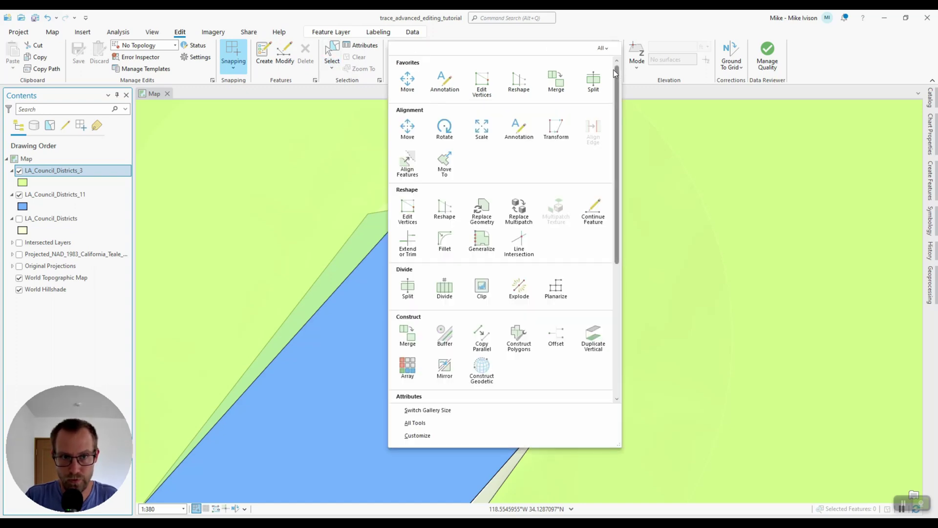
click(409, 164)
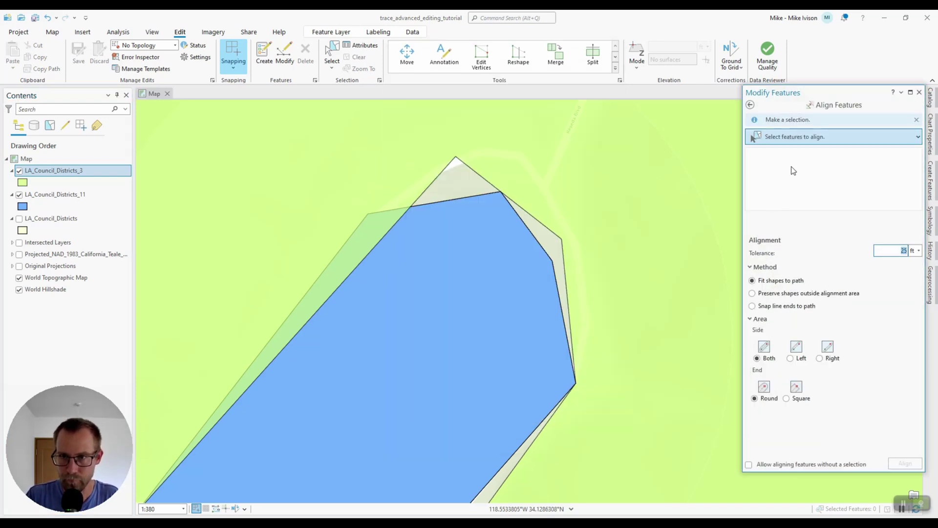
- Select district 11, draw a path along district 3's edge, and align it
click(785, 139)
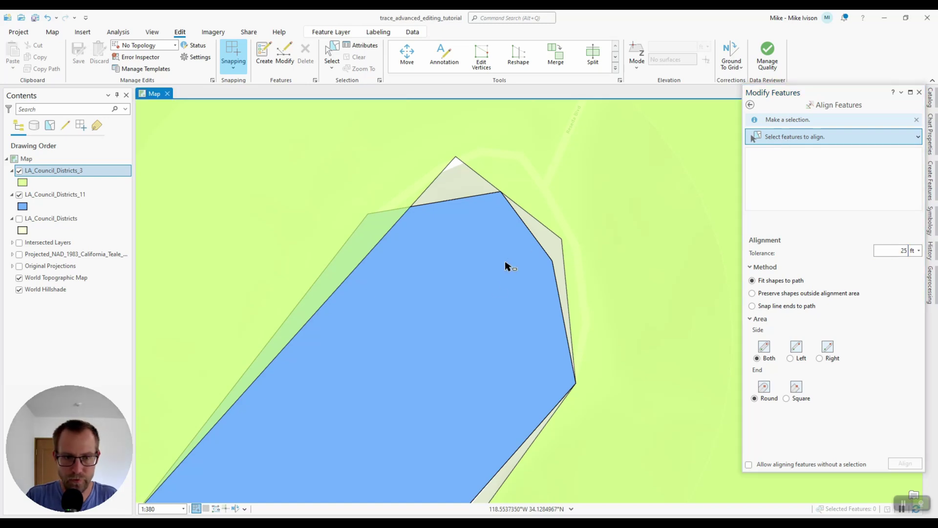
click(499, 306)
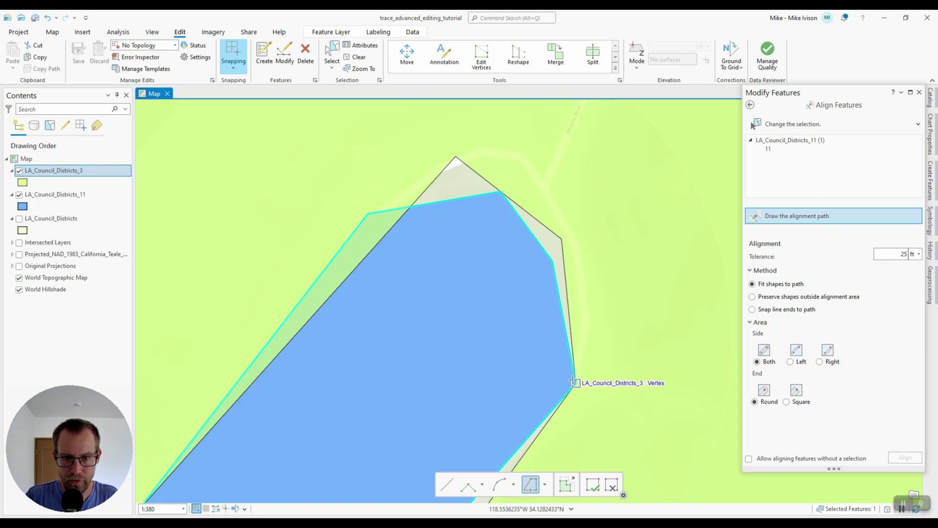
click(575, 382)
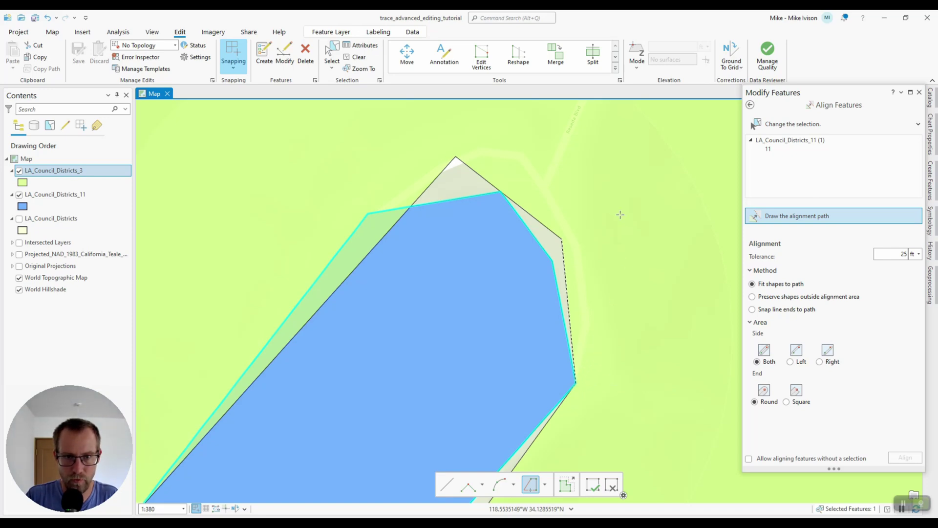
double_click(511, 176)
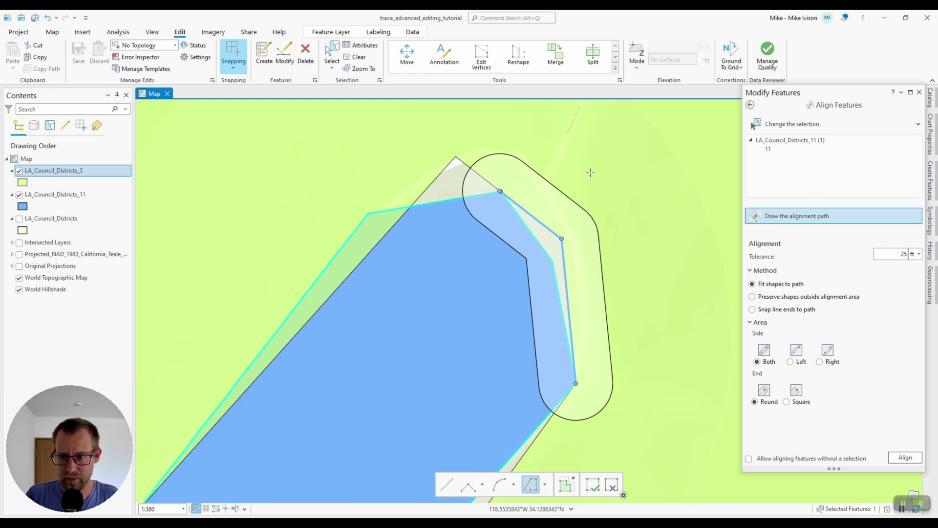
click(906, 459)
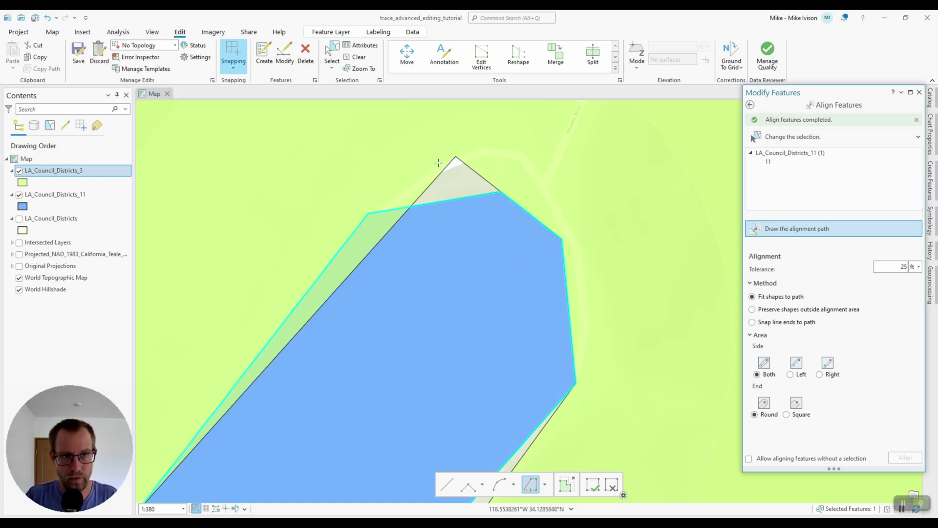
- Save all pending edits with Yes, then nudge the map to show more border
click(358, 58)
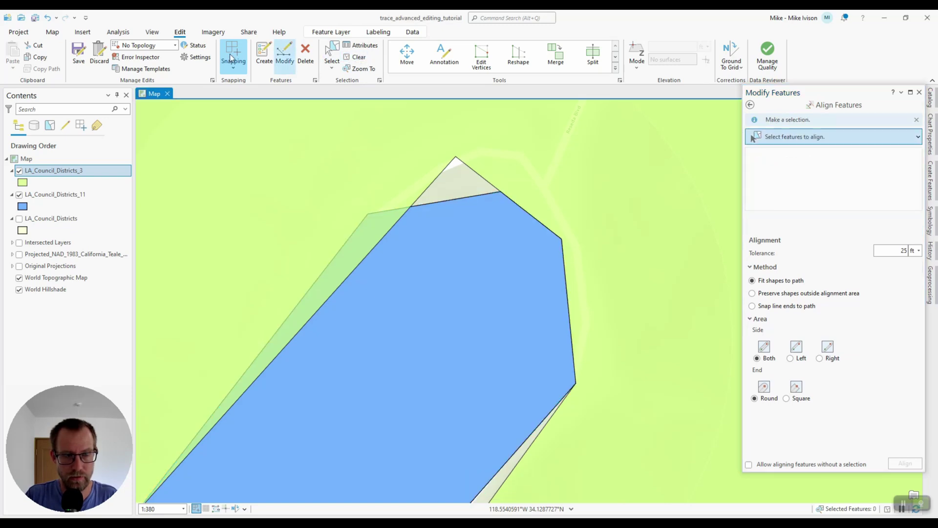
click(78, 55)
click(478, 287)
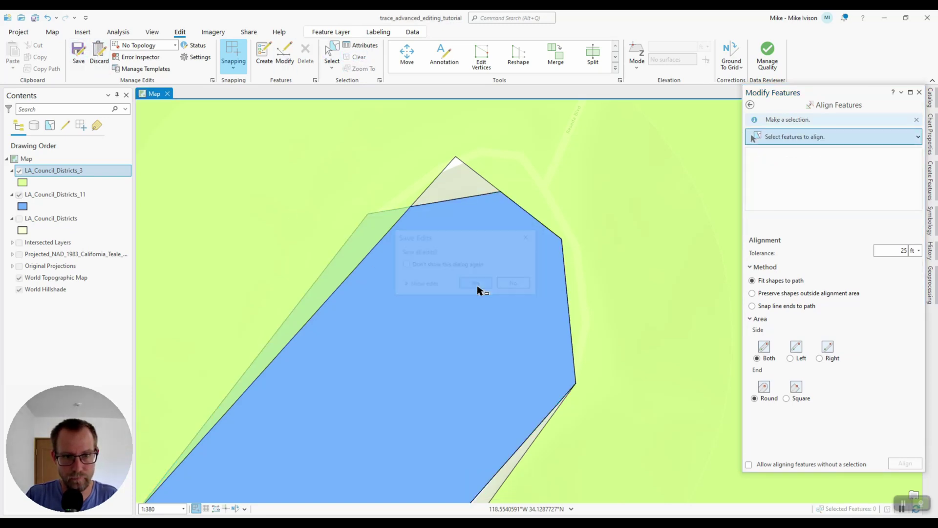
scroll(391, 309, down, 2)
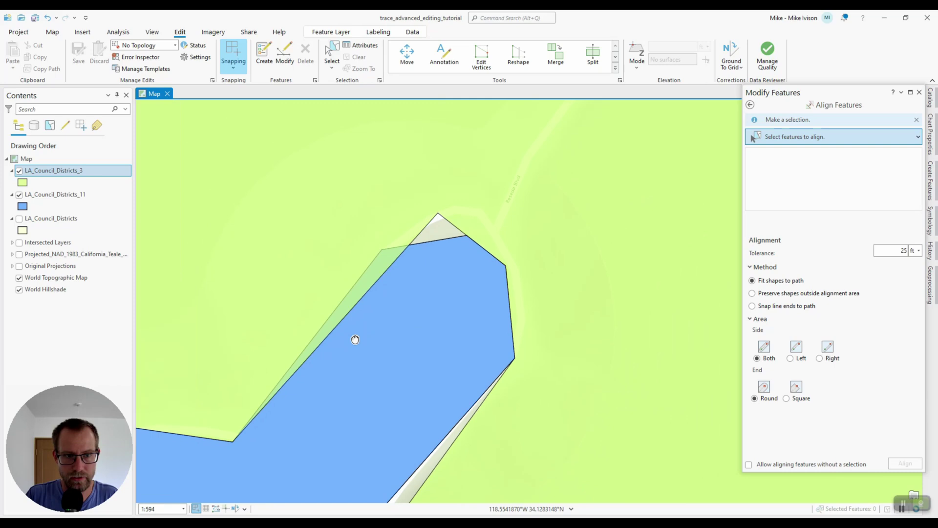
drag(357, 340, 464, 286)
key(Right)
key(Up)
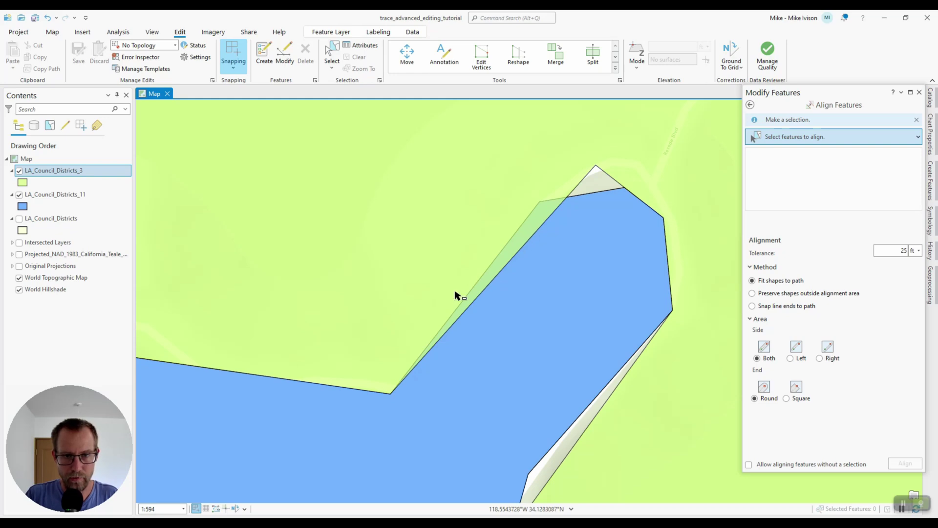
- Select district 3 and draw the alignment path along the blue district's edge
click(416, 203)
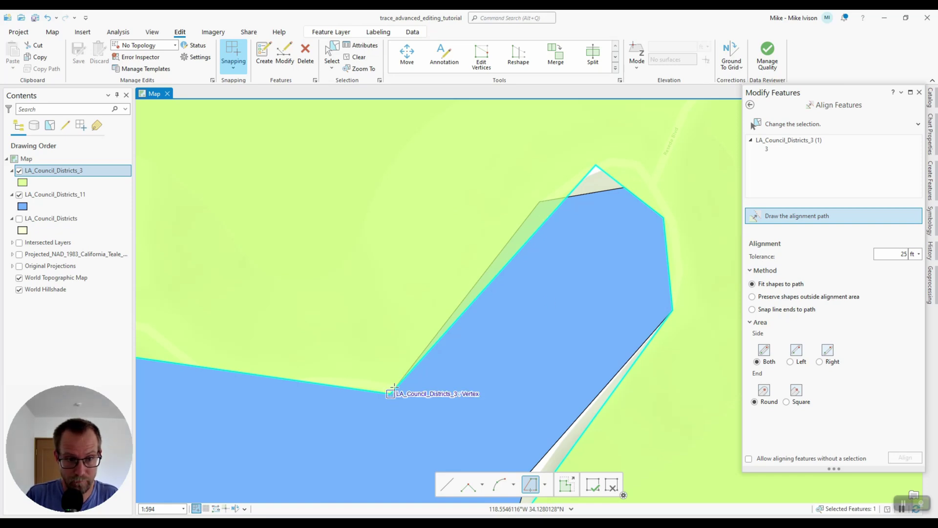
click(393, 389)
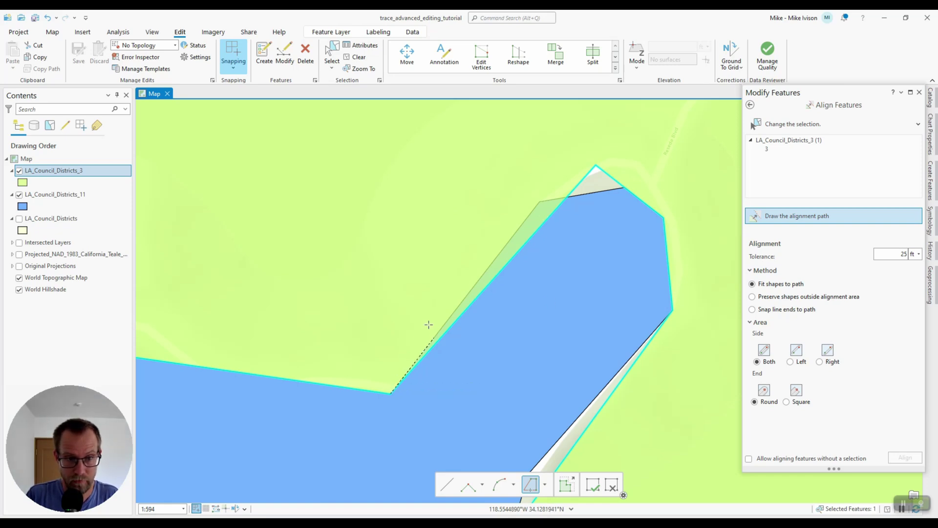
double_click(535, 200)
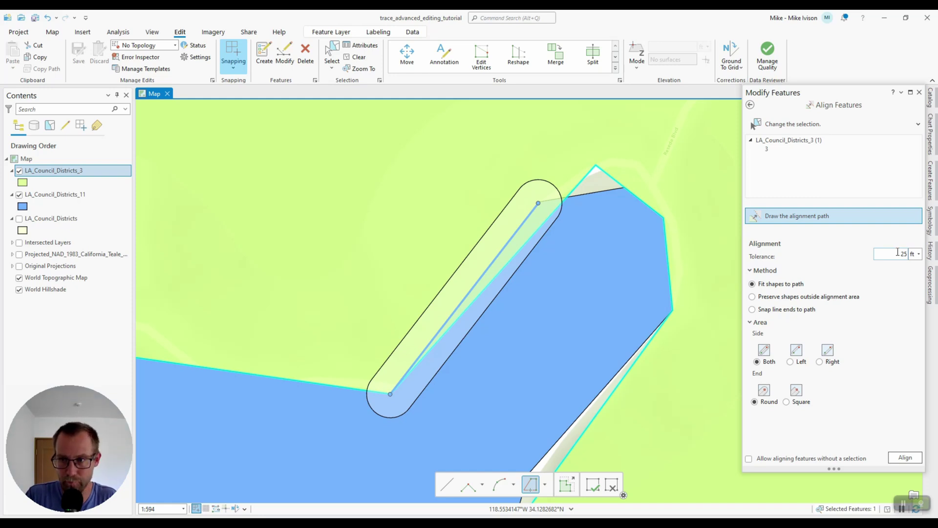
- Align district 3's edge with a 25 ft tolerance, then clear the selection
double_click(898, 253)
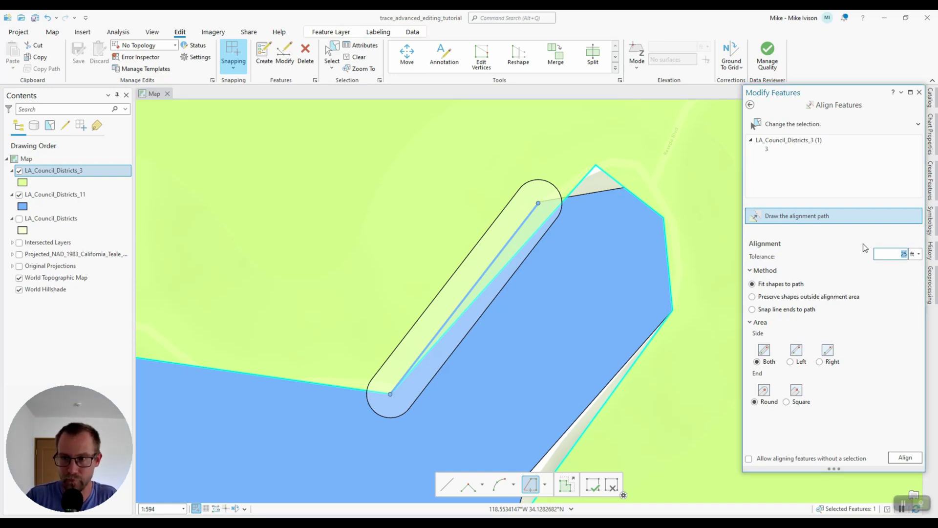
text(10)
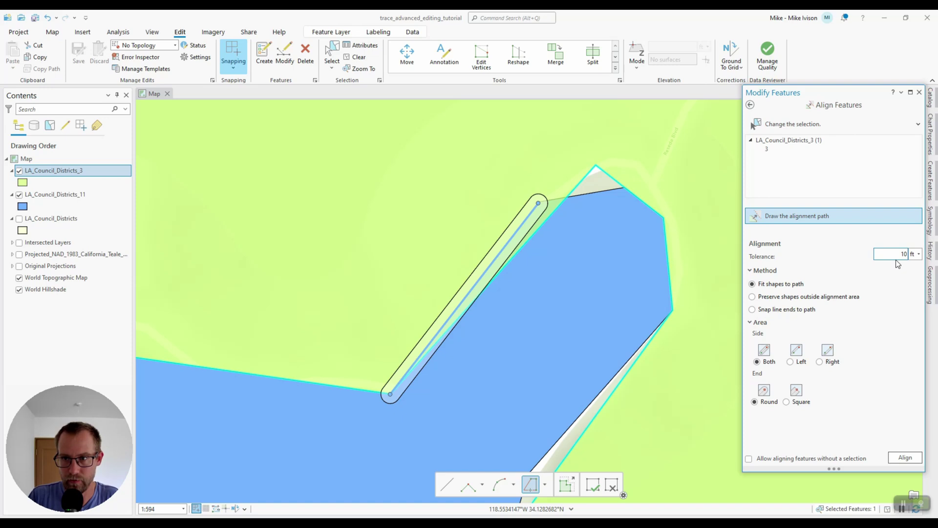
double_click(907, 254)
text(50)
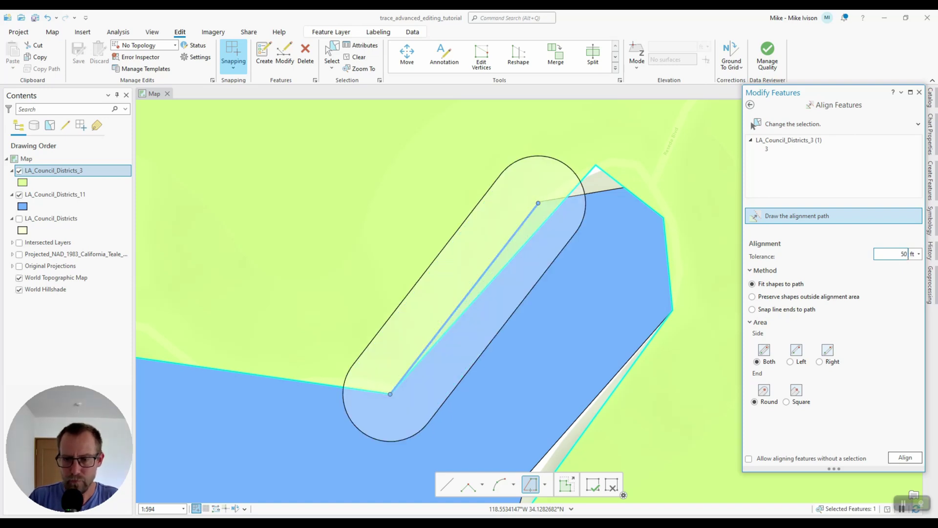
double_click(904, 254)
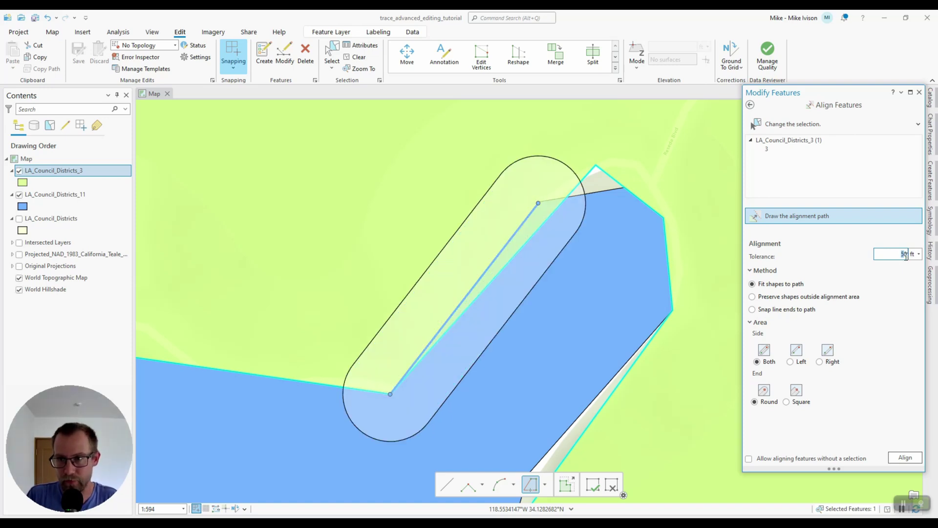
text(100)
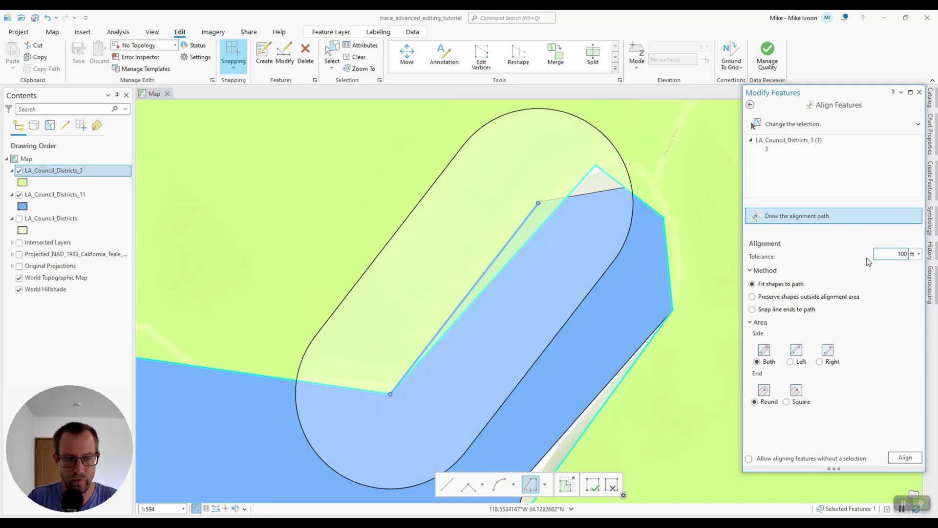
double_click(899, 253)
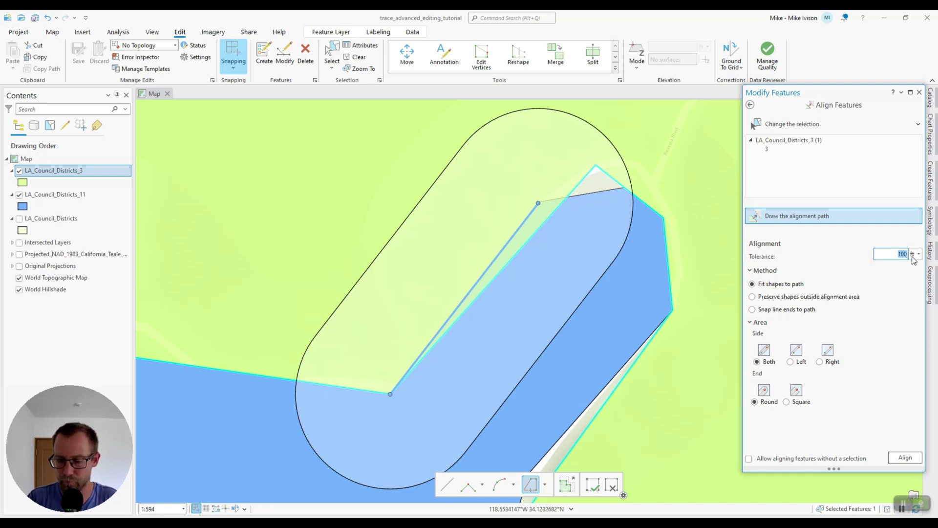
text(25)
click(918, 254)
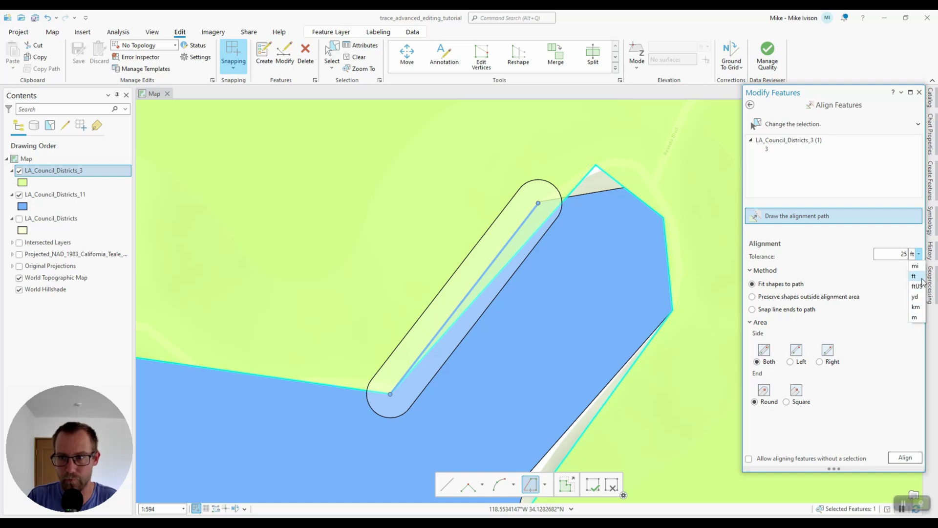
click(916, 276)
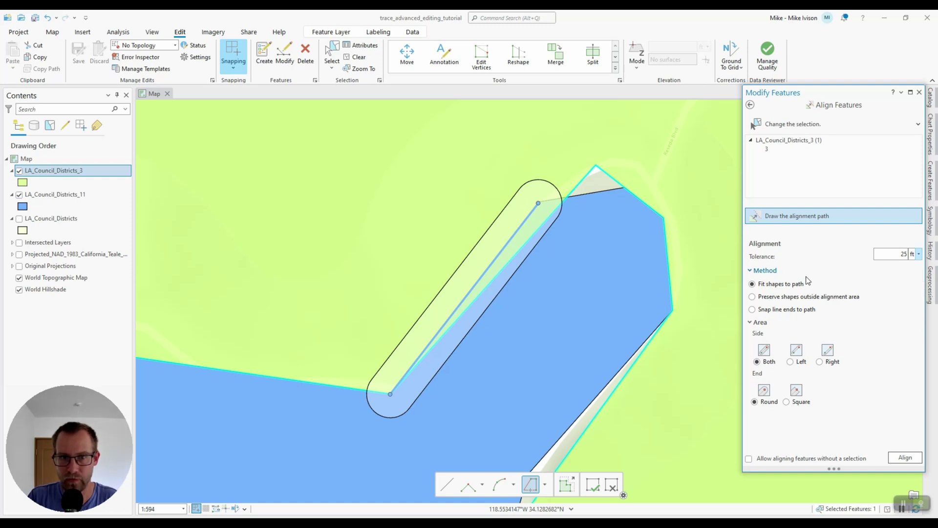
click(906, 459)
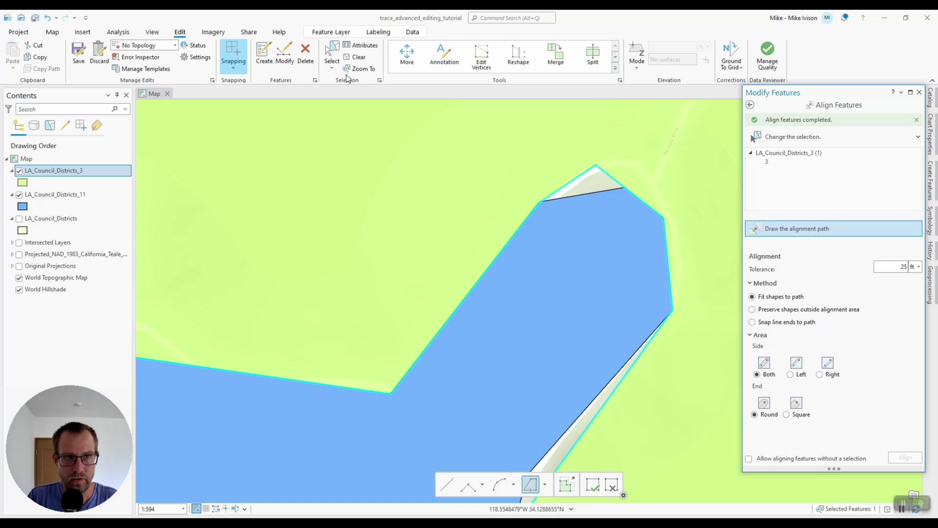
click(356, 57)
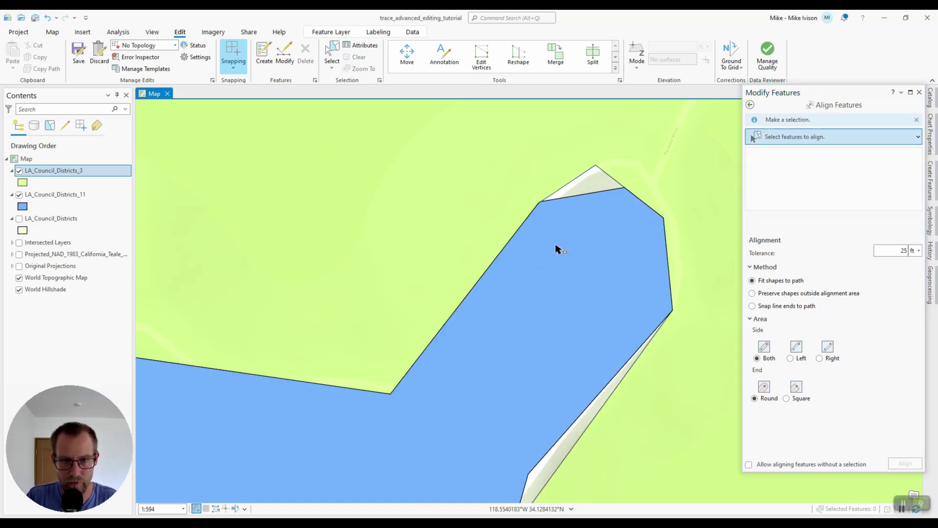
- Save the aligned boundary edit, confirming Yes in Save Edits
click(79, 53)
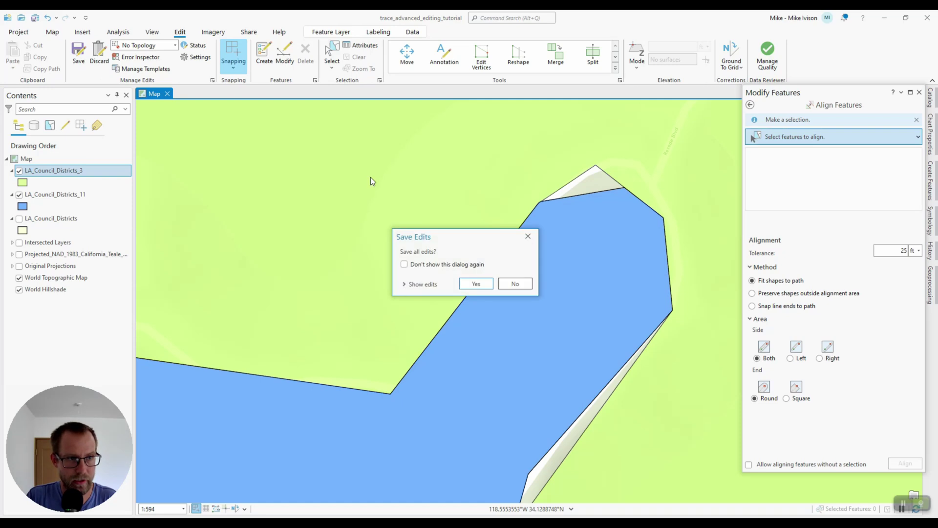
click(476, 284)
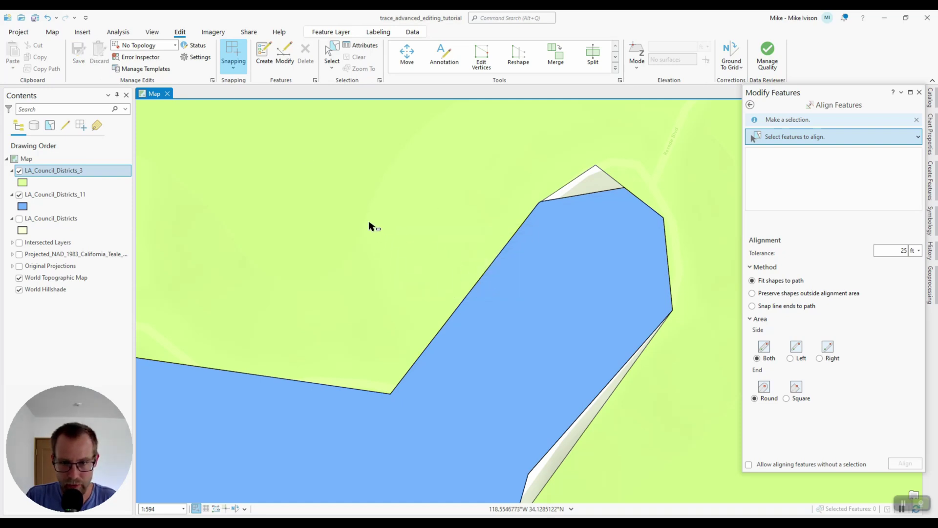
scroll(369, 227, down, 2)
scroll(350, 213, down, 2)
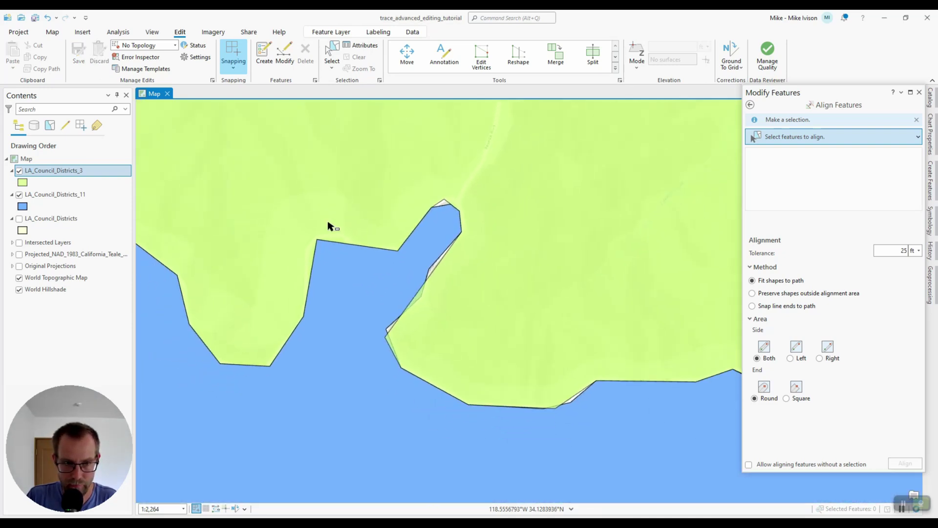
scroll(330, 216, down, 2)
scroll(342, 201, down, 1)
scroll(341, 204, down, 1)
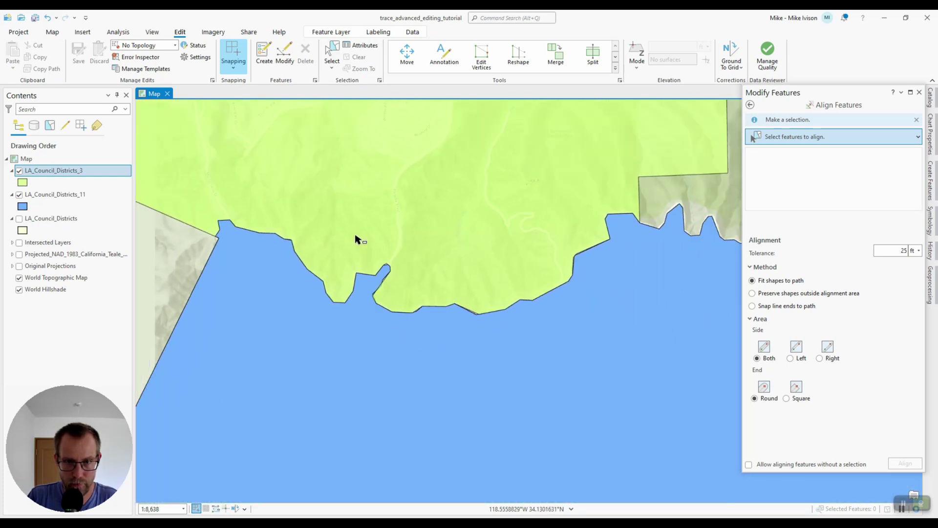
scroll(355, 240, down, 1)
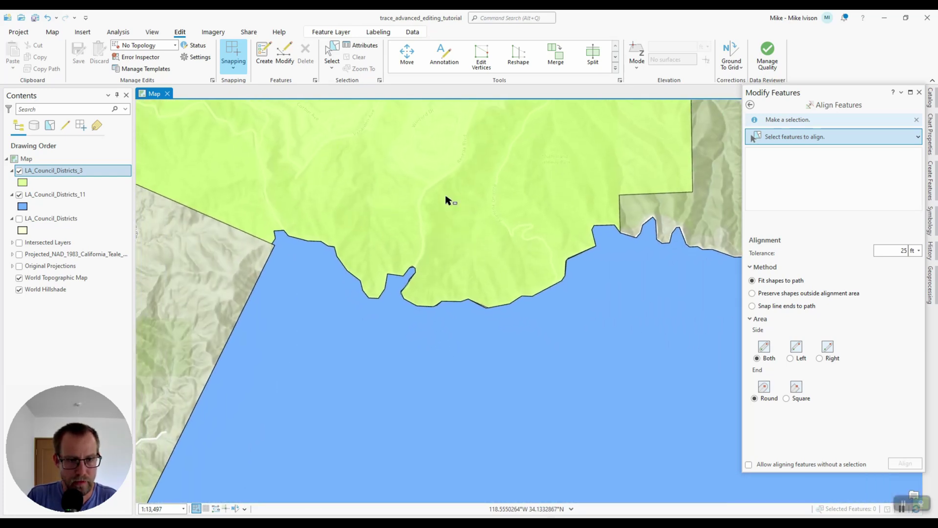
- Select district 3 and trace the coastline path, hiding its layer temporarily to see the basemap
click(326, 181)
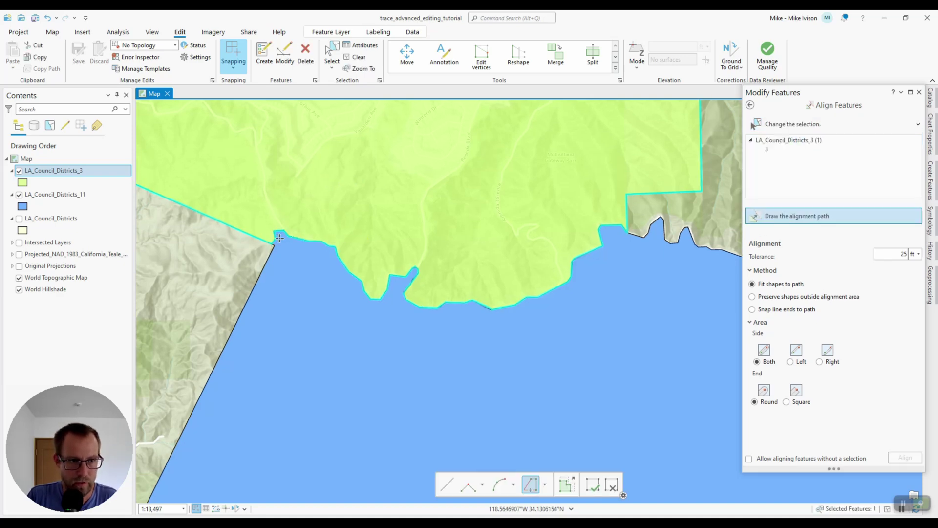
scroll(280, 238, up, 2)
scroll(271, 256, up, 2)
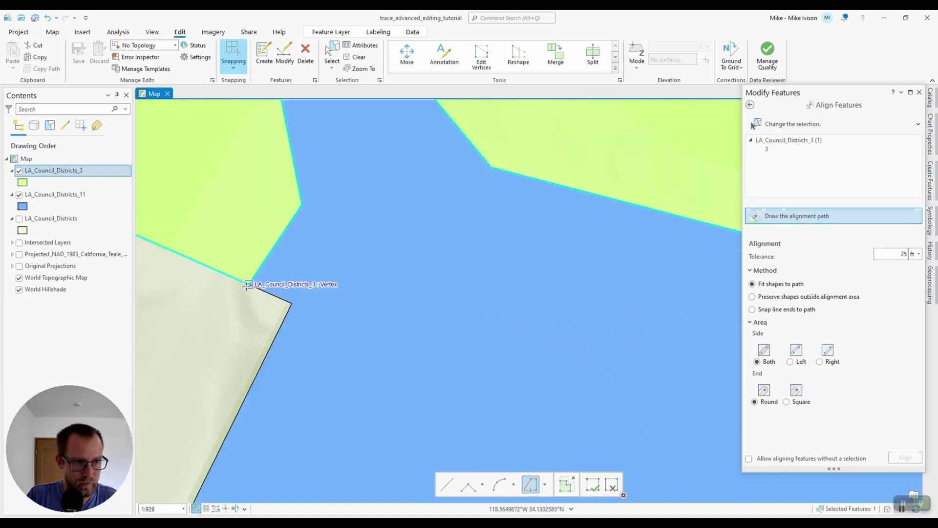
scroll(248, 285, down, 5)
scroll(431, 218, up, 2)
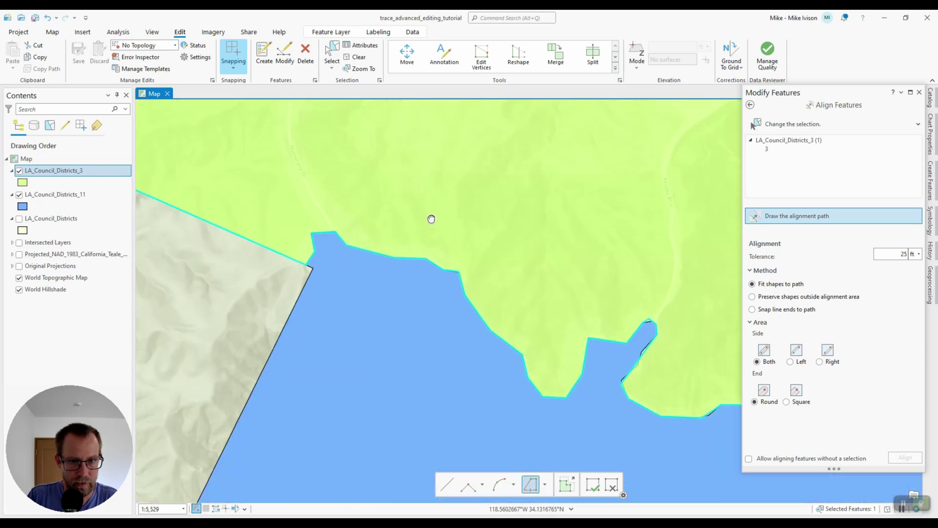
scroll(431, 219, down, 2)
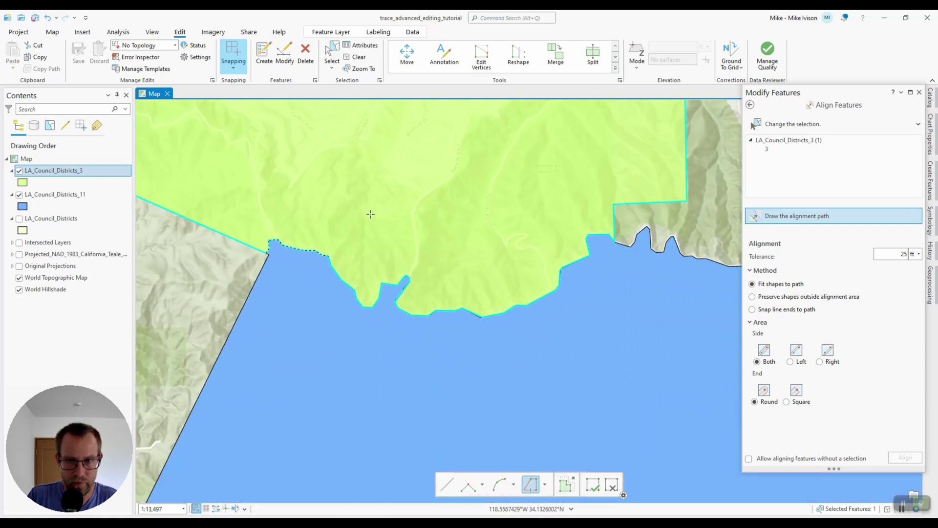
click(19, 171)
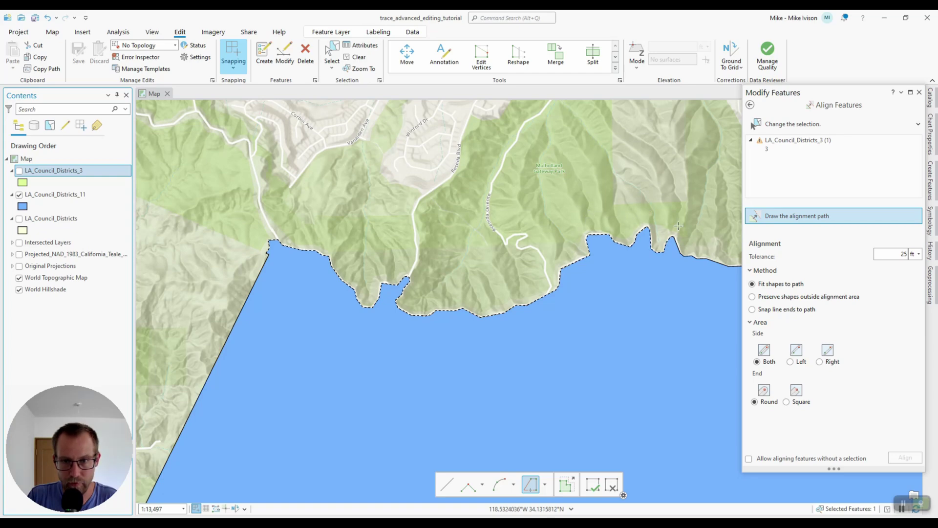
key(F2)
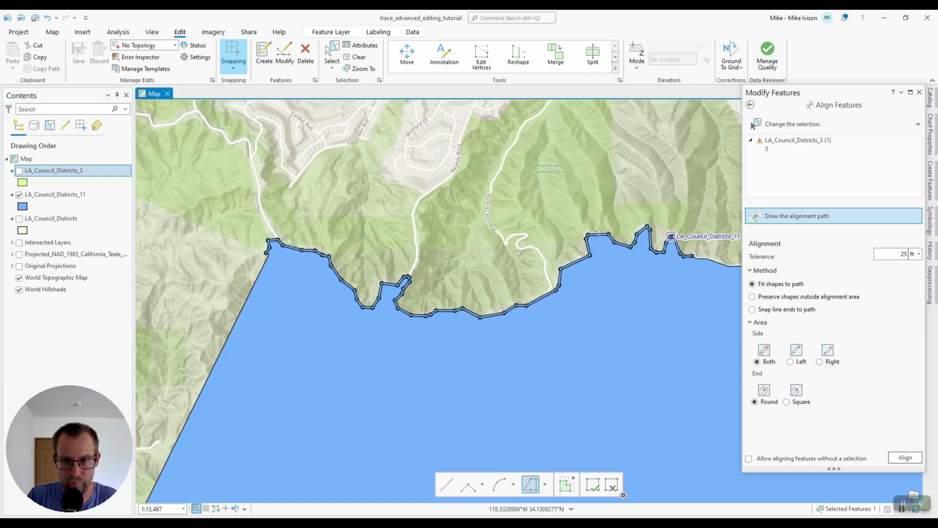
click(19, 172)
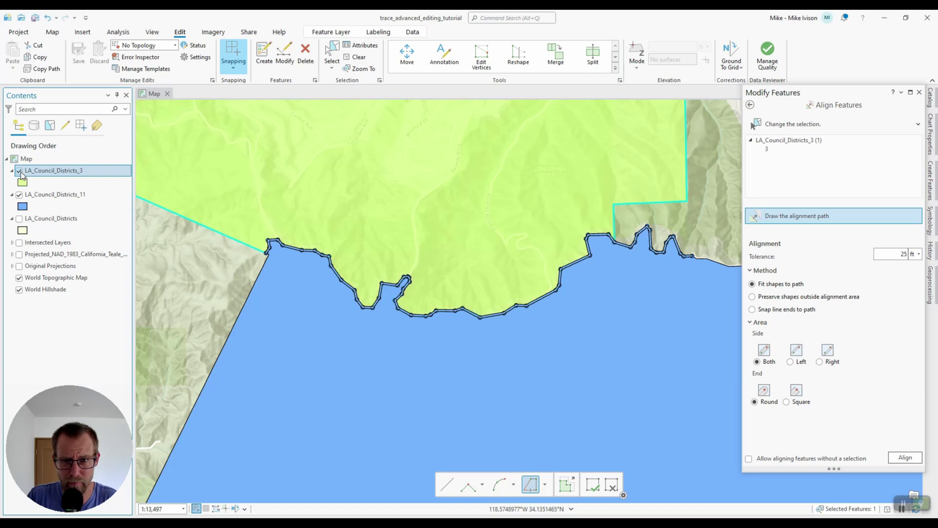
scroll(338, 220, down, 2)
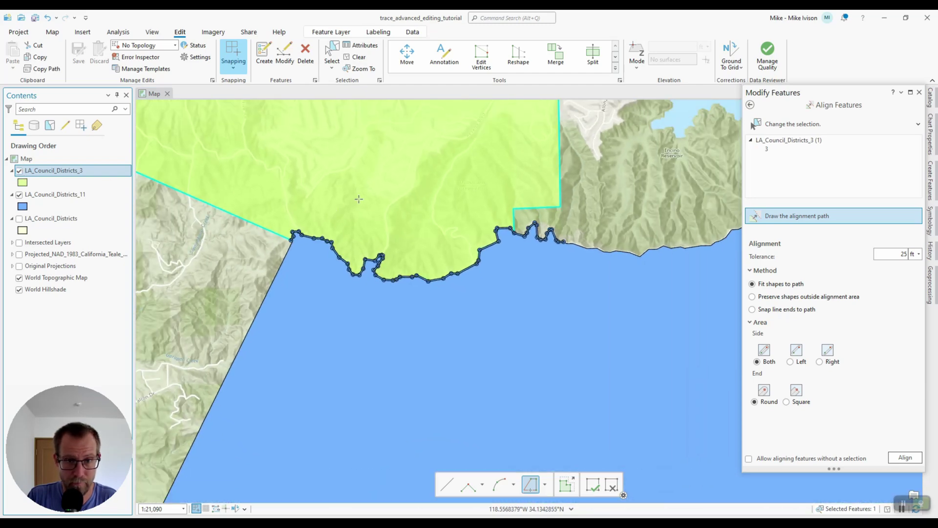
- Align district 3's coastline edge at 100 ft tolerance and clear the selection
double_click(884, 255)
text(100)
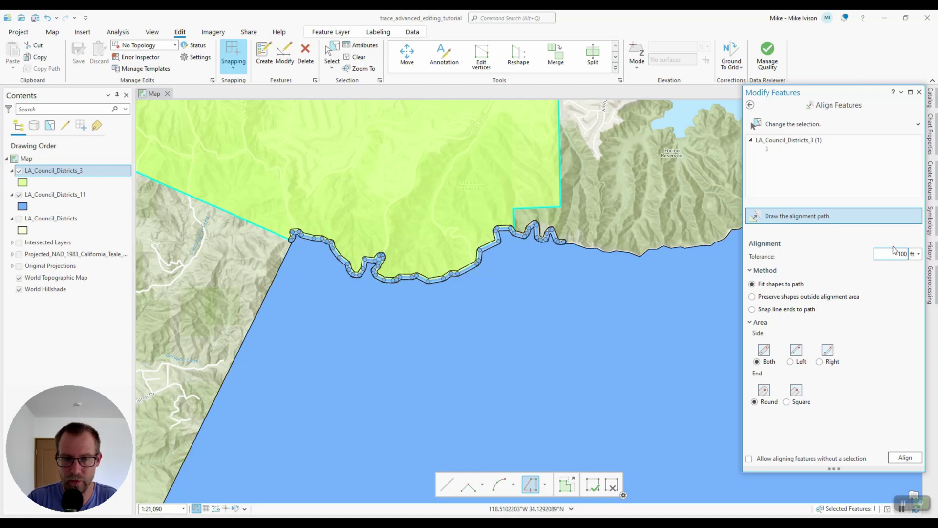
key(Return)
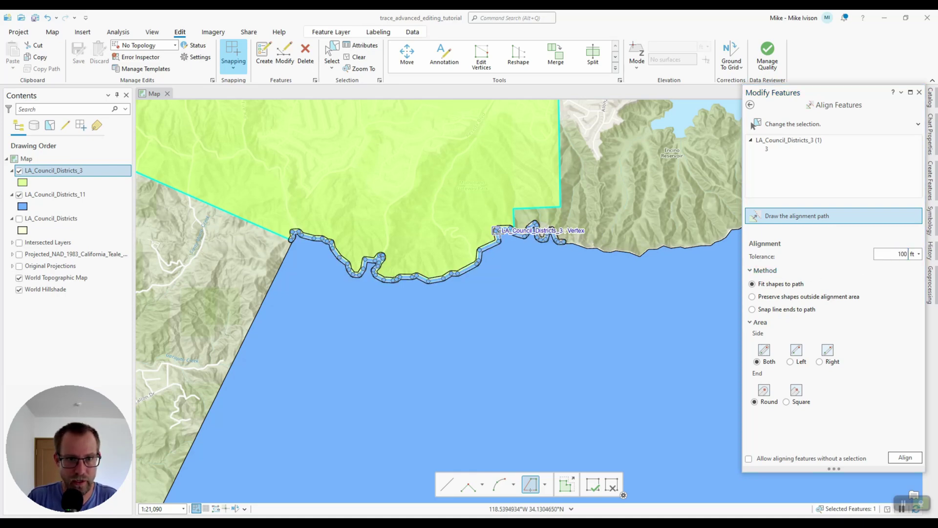
click(904, 458)
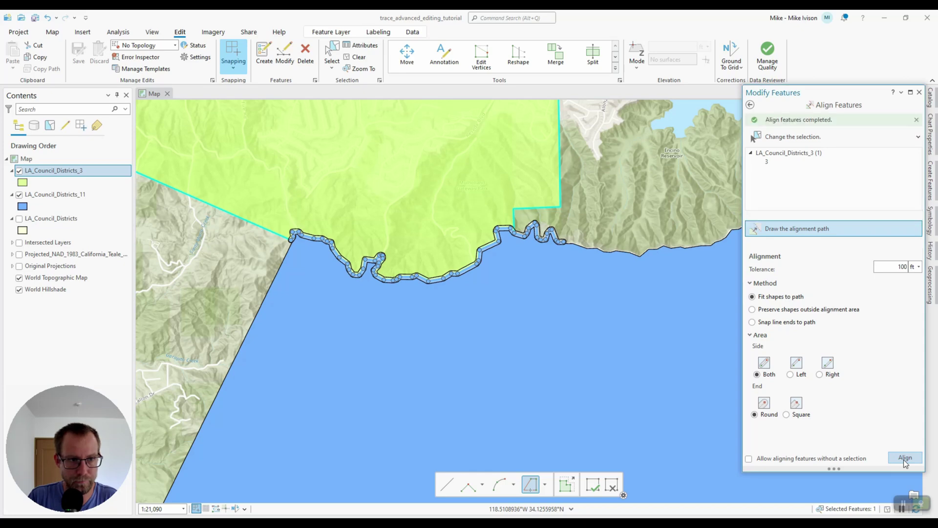
click(352, 58)
scroll(296, 249, up, 2)
scroll(298, 250, up, 2)
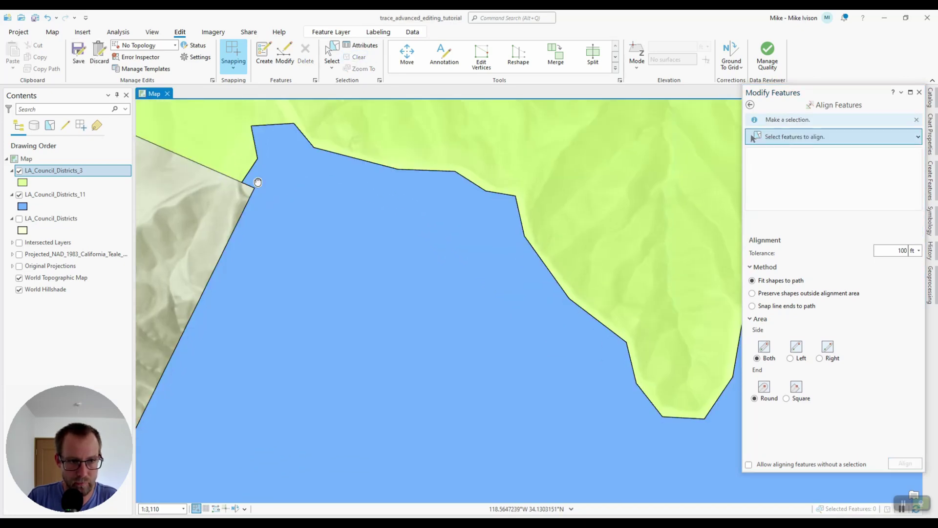
scroll(252, 184, up, 2)
scroll(381, 299, up, 1)
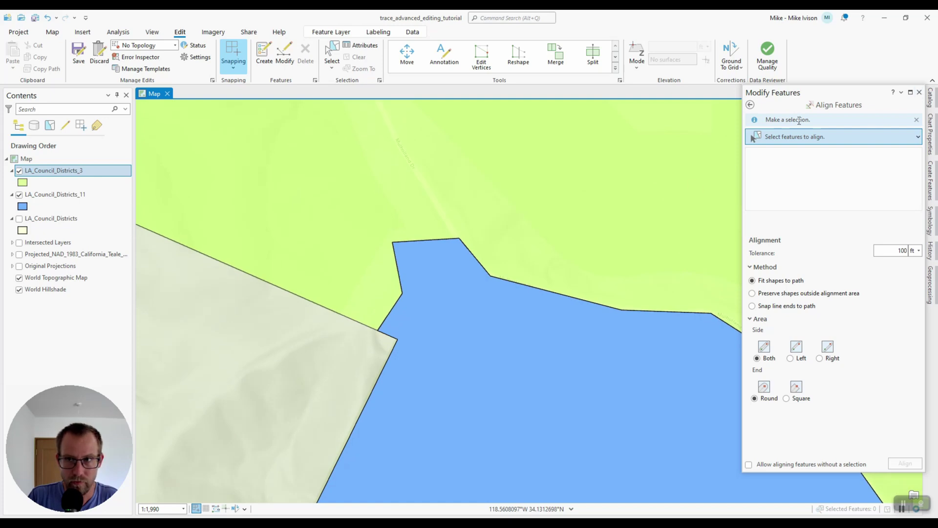
key(Right)
key(Down)
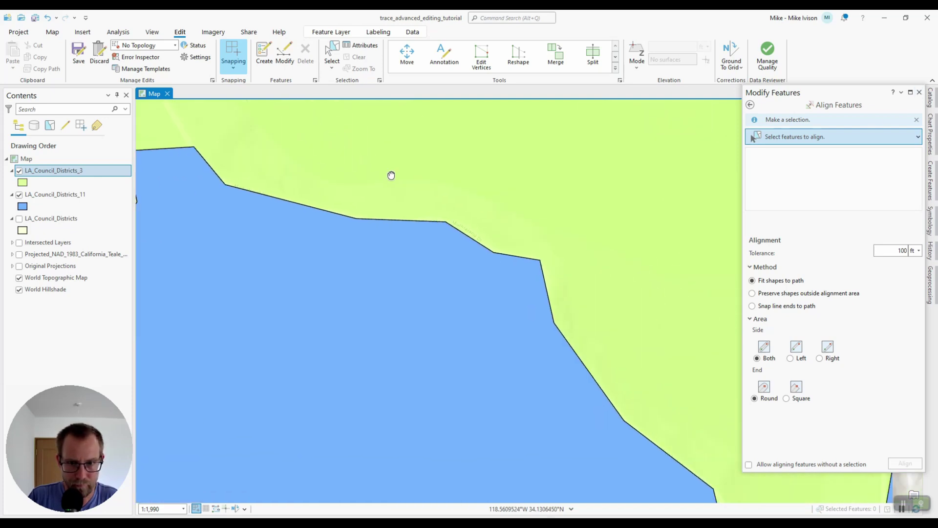
key(Right)
drag(576, 270, 527, 224)
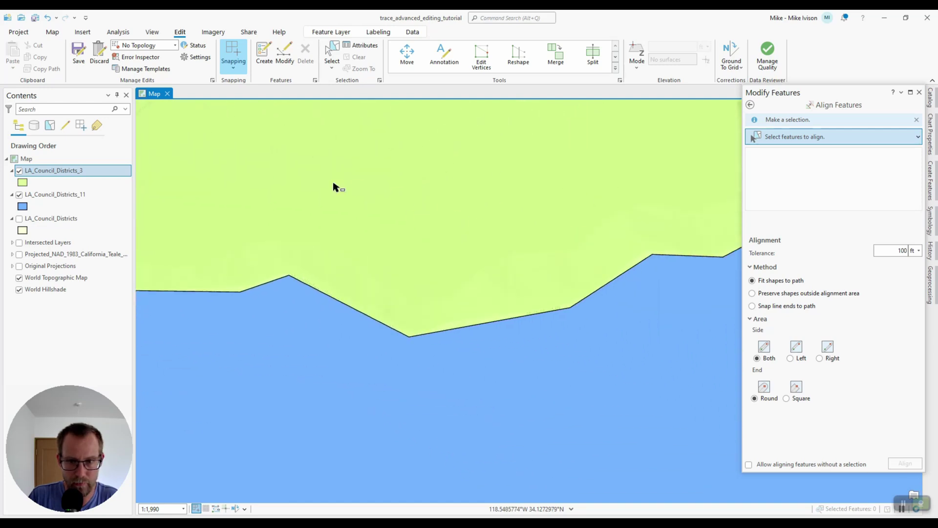
scroll(604, 188, down, 2)
scroll(443, 213, down, 1)
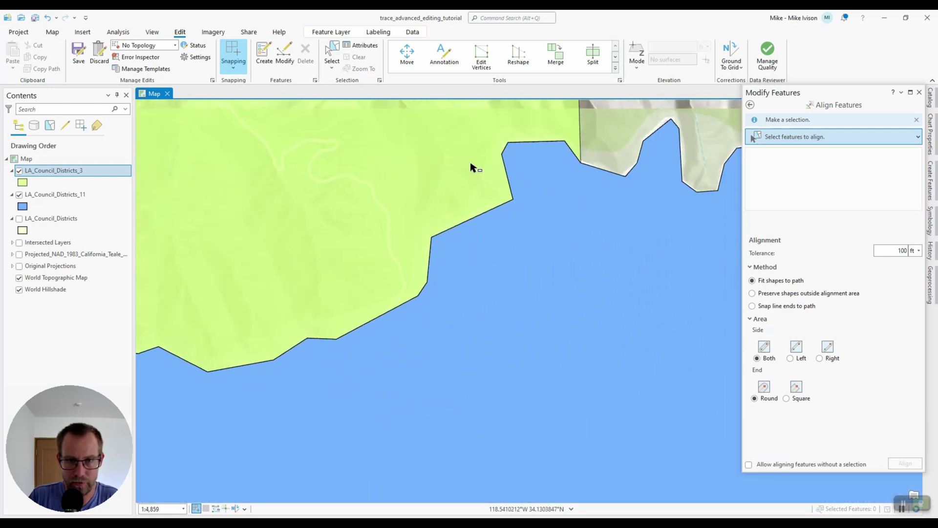
scroll(331, 235, down, 2)
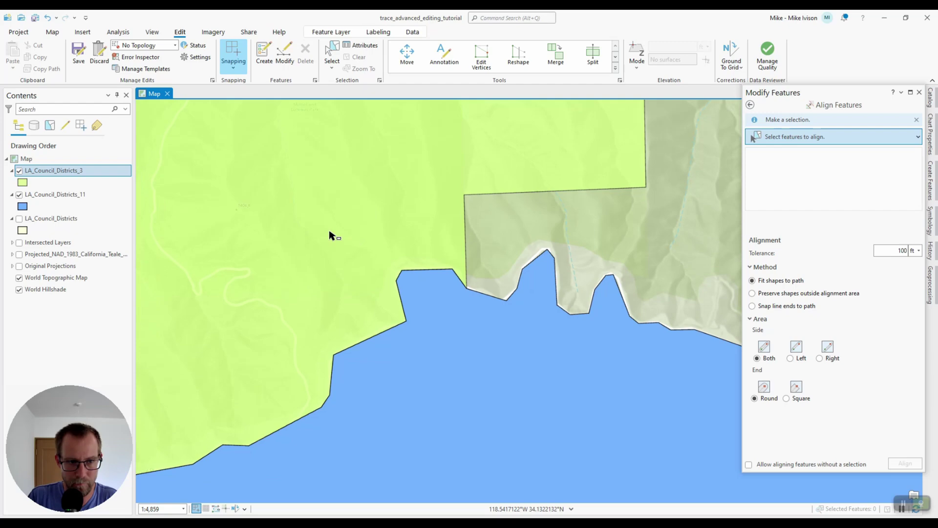
scroll(330, 245, up, 1)
scroll(455, 242, down, 1)
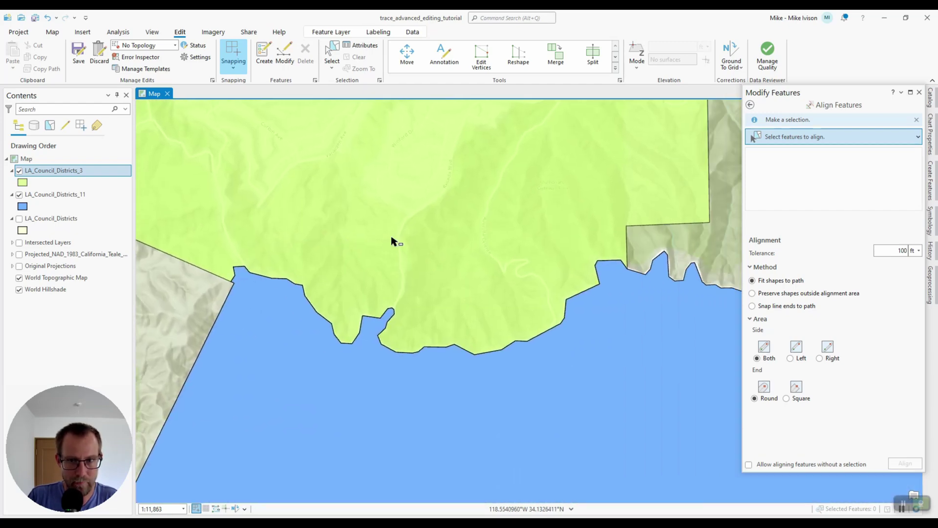
- Save the edits, hide districts 3 and 11, and show LA_Council_Districts
click(79, 58)
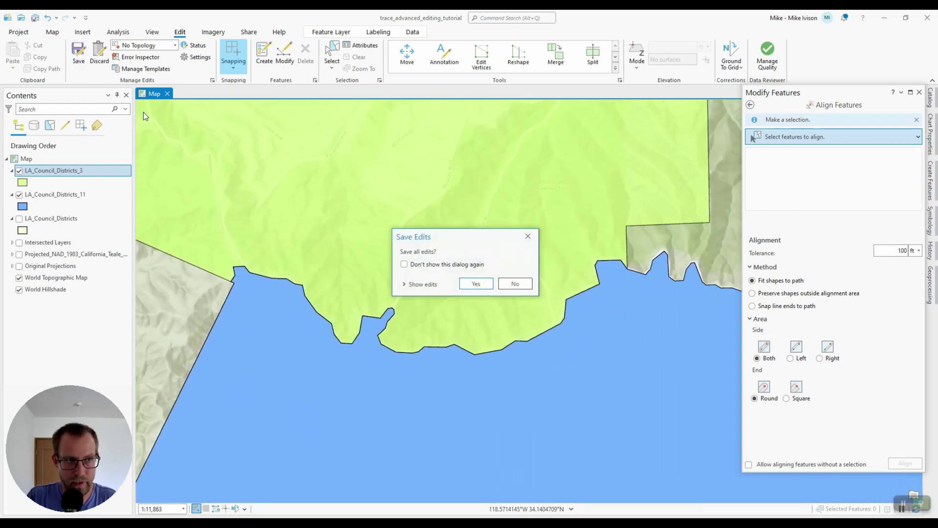
click(477, 284)
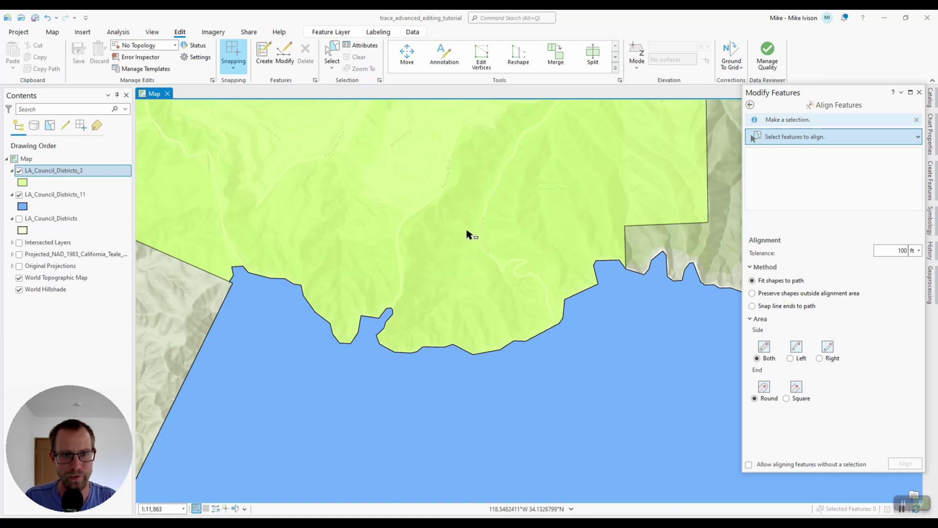
click(19, 171)
click(19, 195)
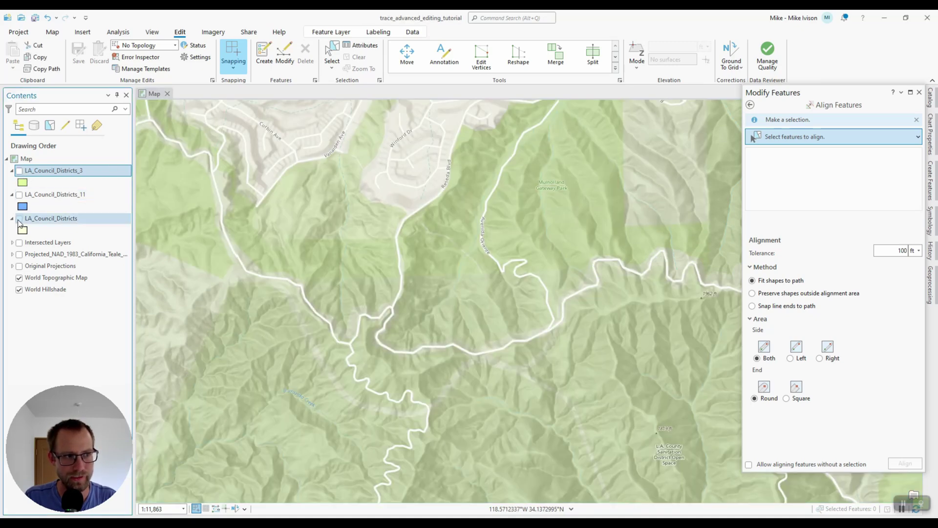
click(19, 219)
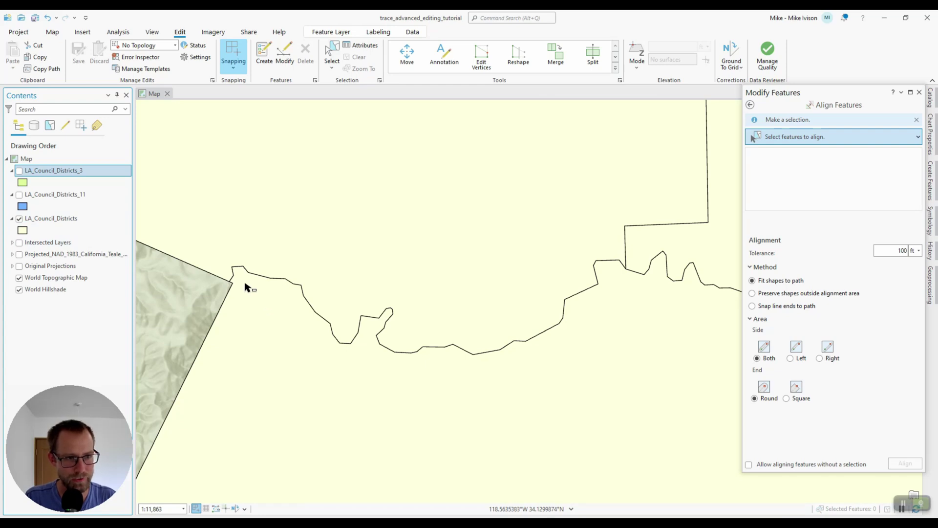